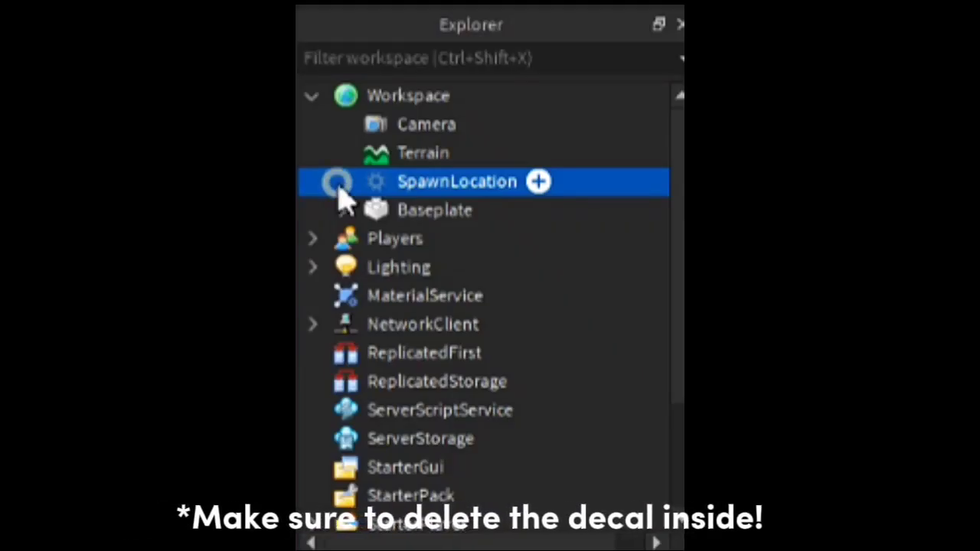
Delete the Decal contained in SpawnLocation.
left_click(337, 183)
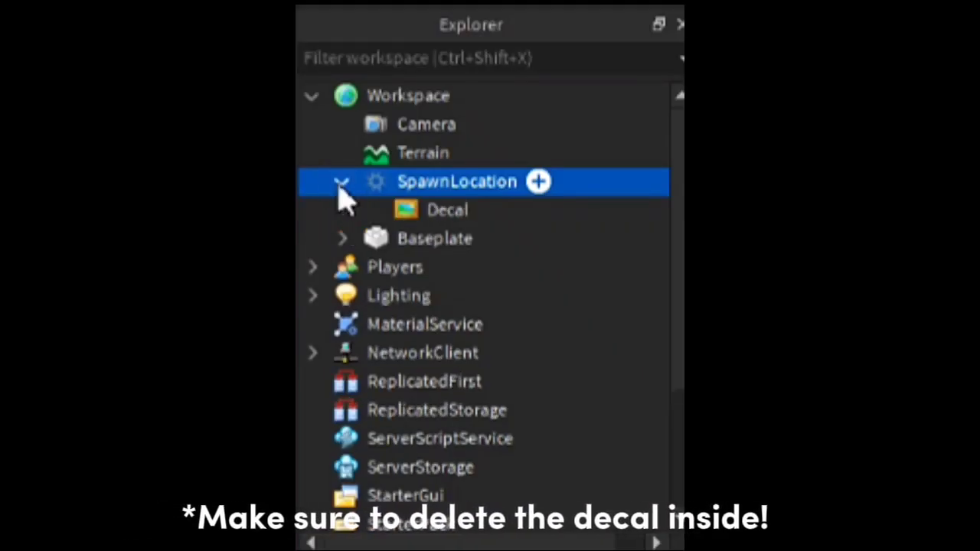
left_click(425, 213)
key("Delete")
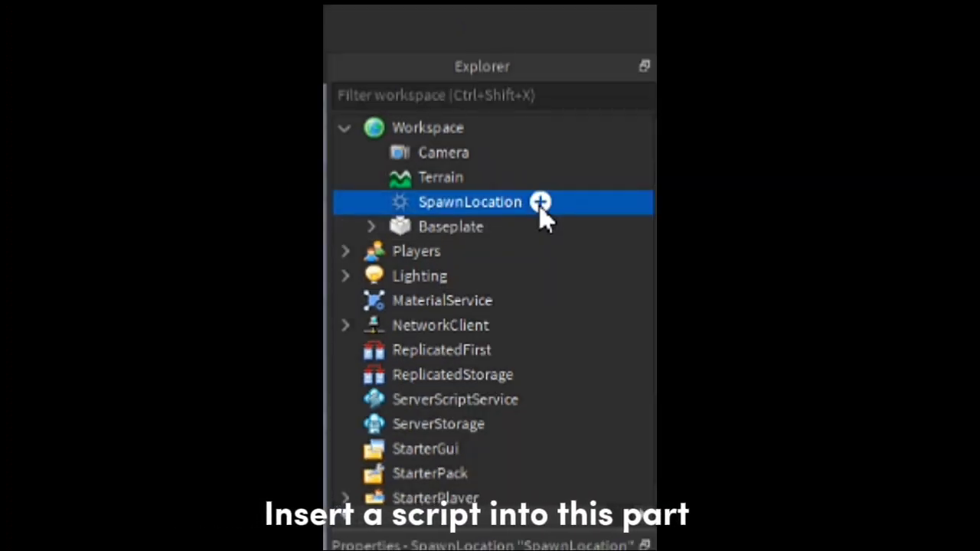
Insert a Script into SpawnLocation and rename the script SpawnLocationScript.
left_click(540, 202)
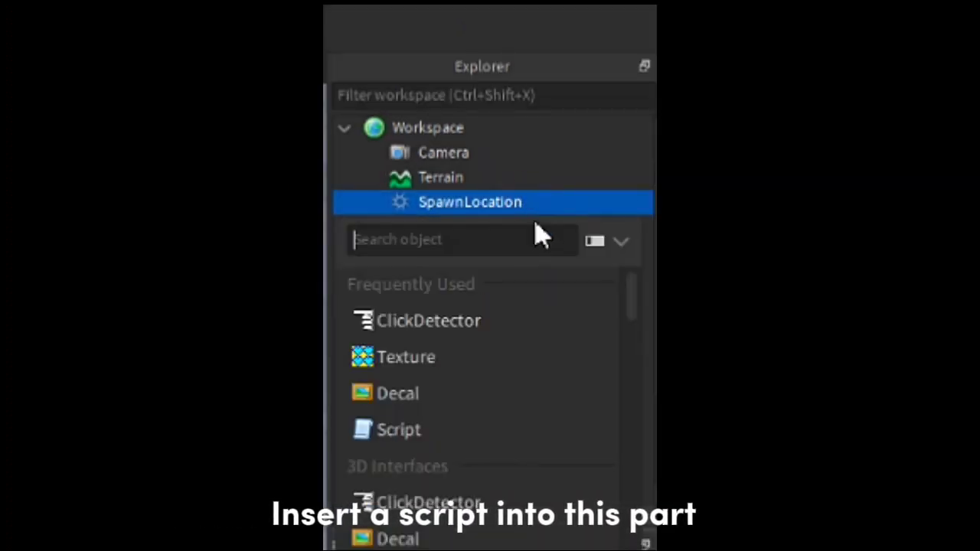
left_click(385, 428)
left_click(476, 98)
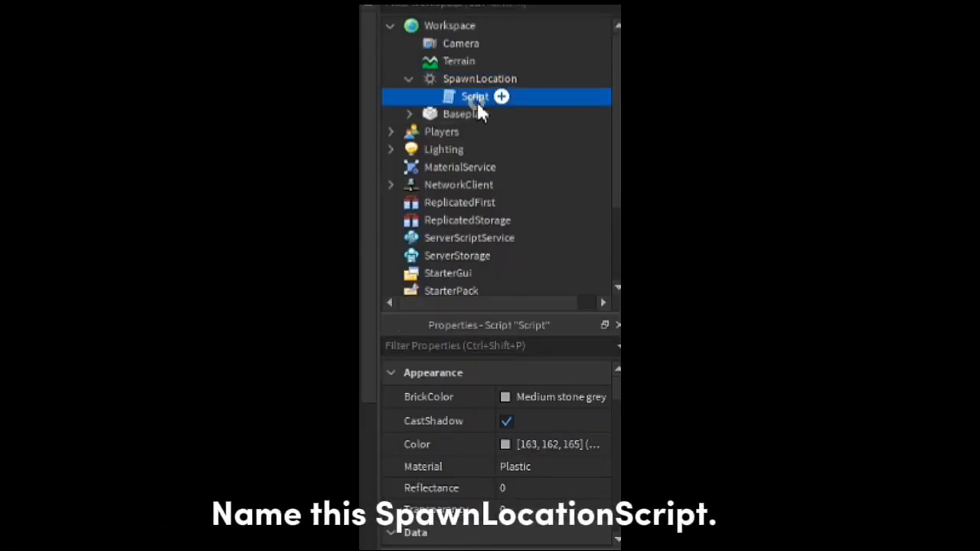
left_click(550, 459)
key("BackSpace")
type("SpawnLocationScri")
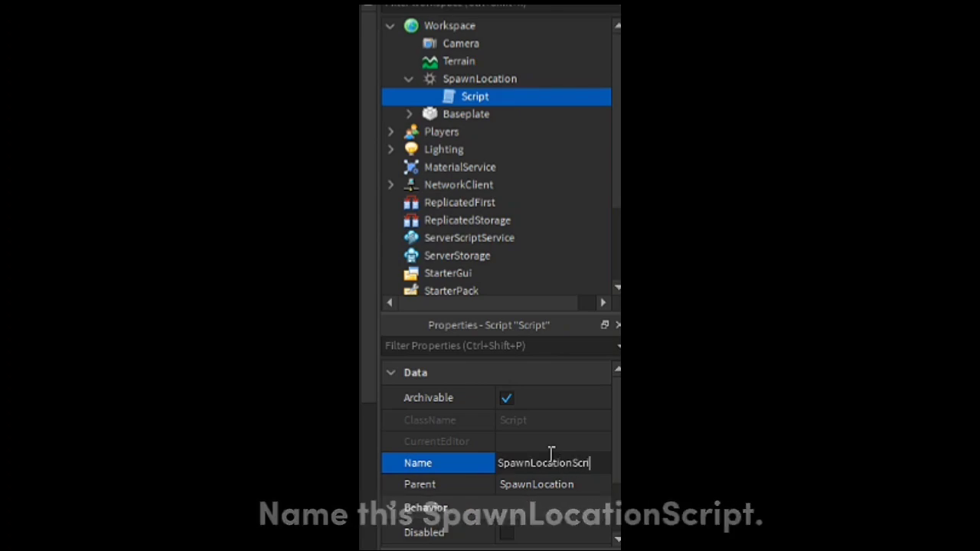
type("pt")
key("Return")
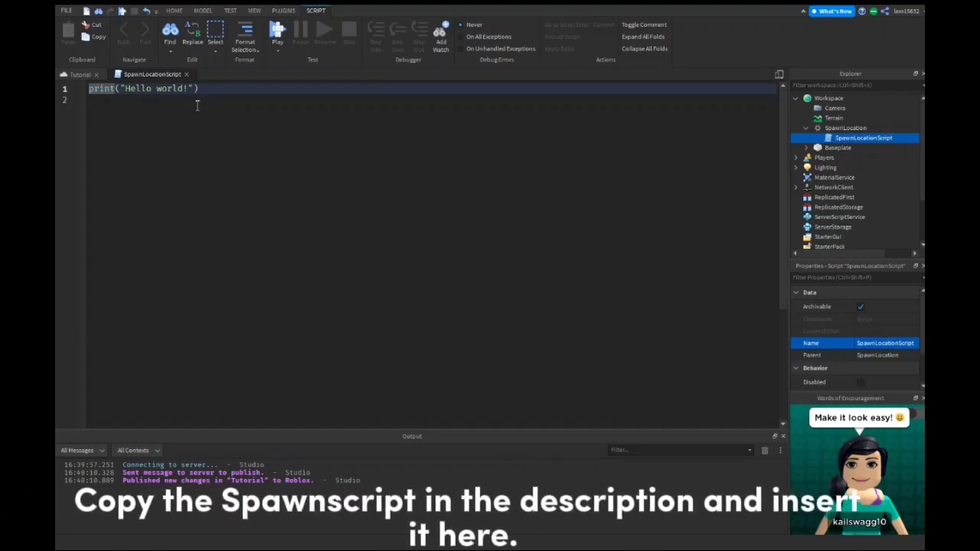
Replace the default print line in SpawnLocationScript with the copied spawn script code.
left_click_drag(197, 91, 88, 91)
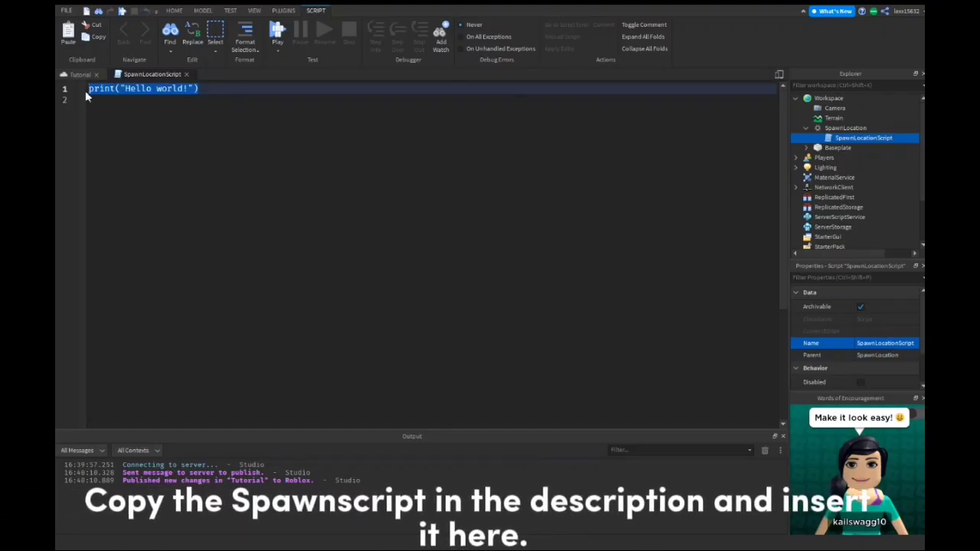
key("BackSpace")
key("super+v")
left_click(865, 431)
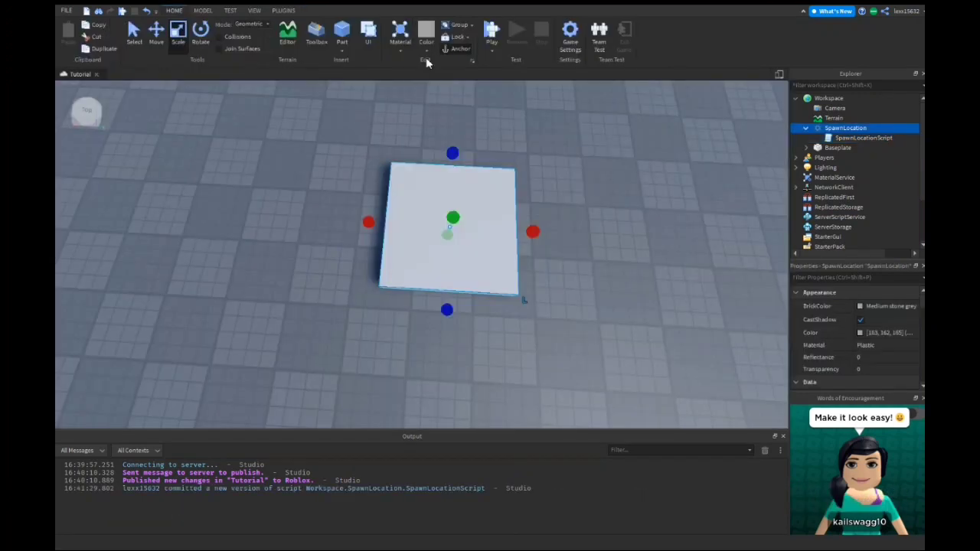
Color the SpawnLocation Really red and rename it Checkpoint1.
left_click(425, 32)
left_click(558, 144)
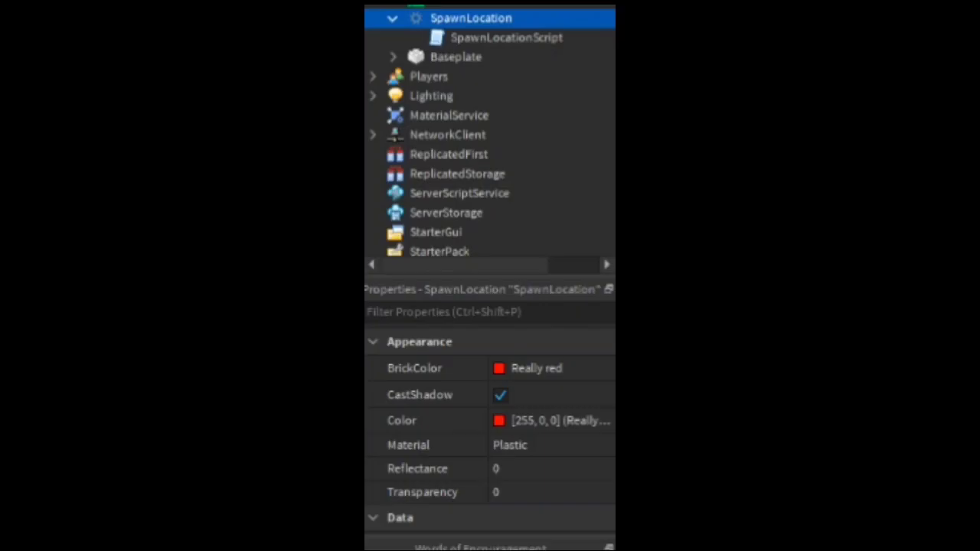
scroll(877, 371, "down", 3)
left_click(528, 519)
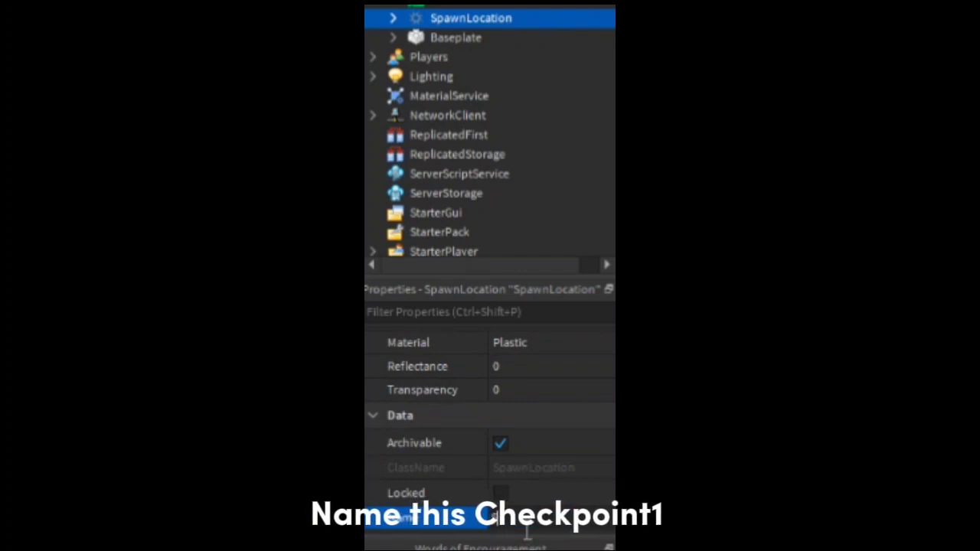
type("Checkpoint1")
key("Return")
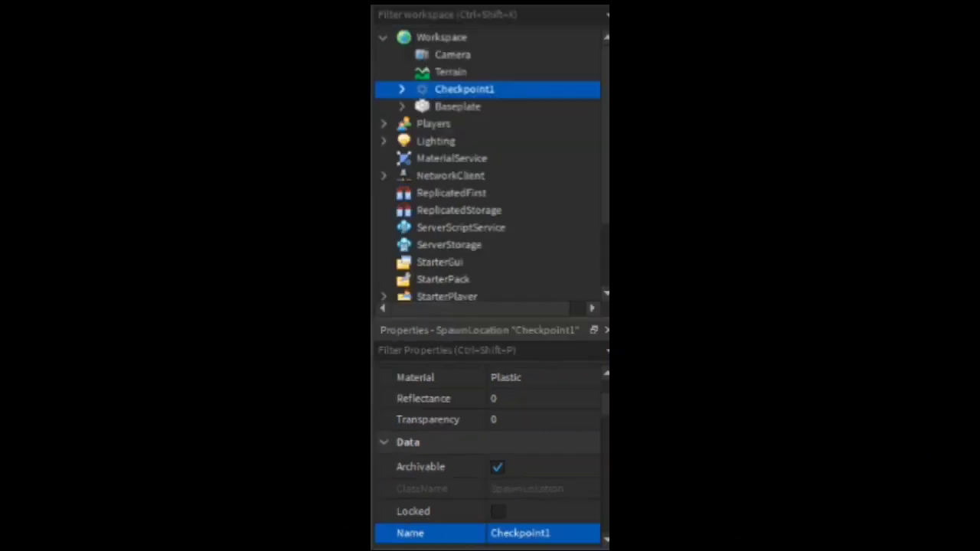
Insert a Folder into Workspace and name it Checkpoints.
left_click(478, 38)
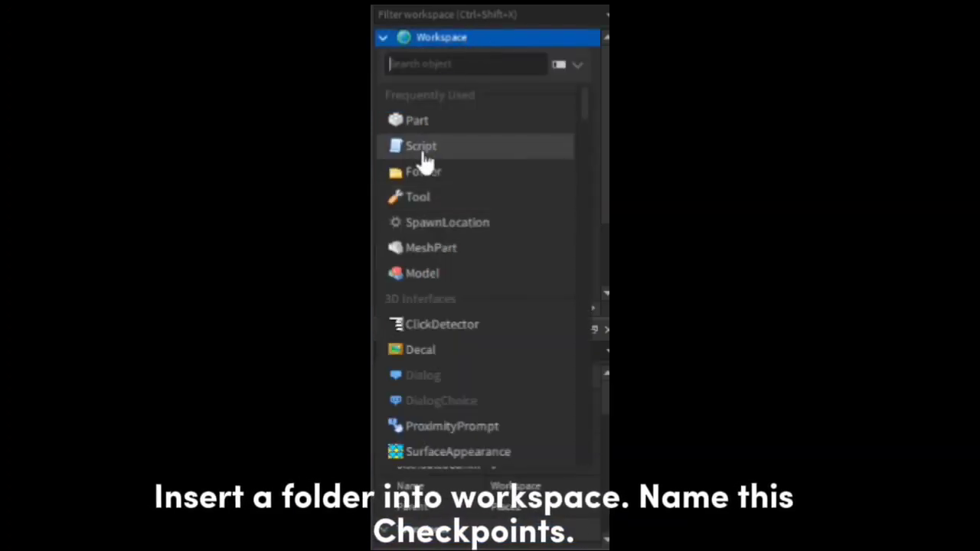
left_click(415, 171)
left_click(450, 89)
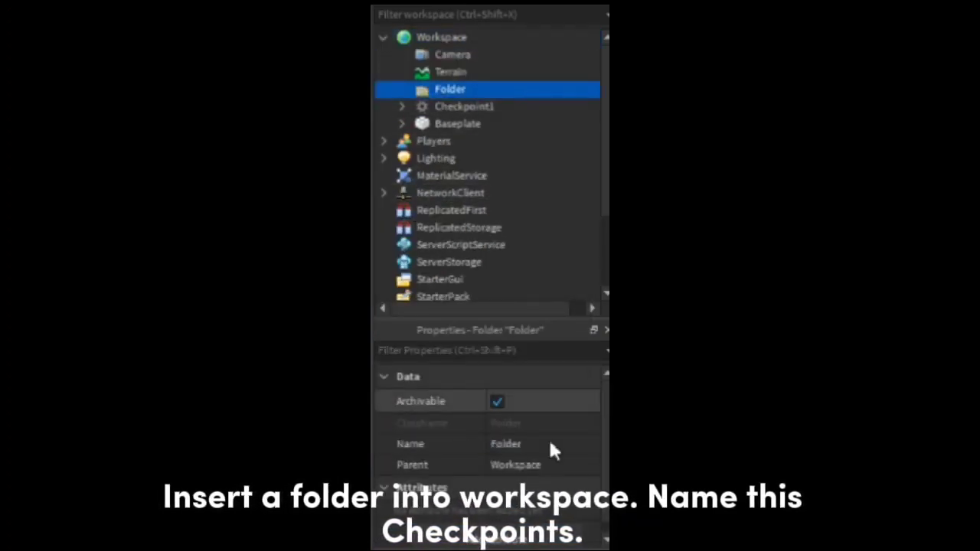
left_click(538, 444)
type("Checkpoints")
key("Return")
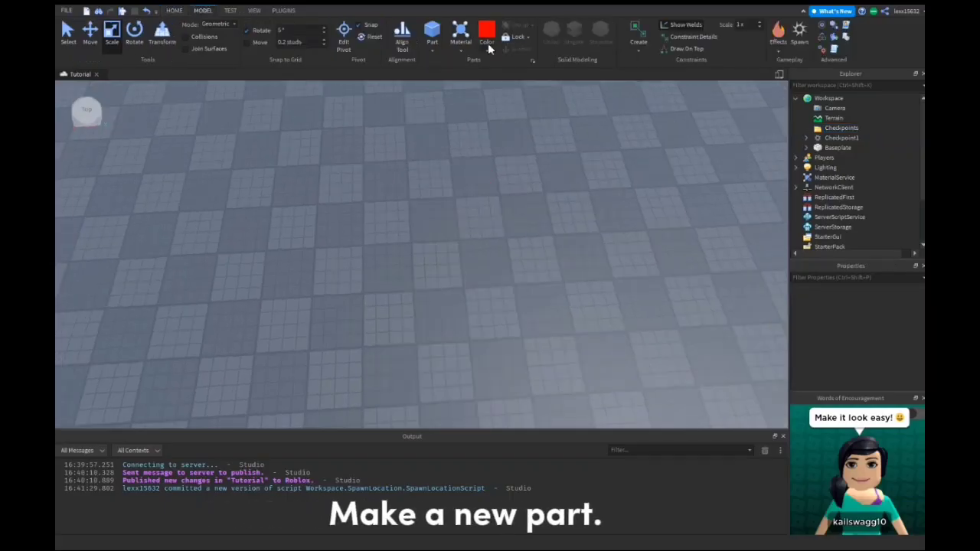
Insert a new block part in Br. yellowish orange and widen it across its shorter side on the baseplate.
left_click(488, 35)
left_click(526, 177)
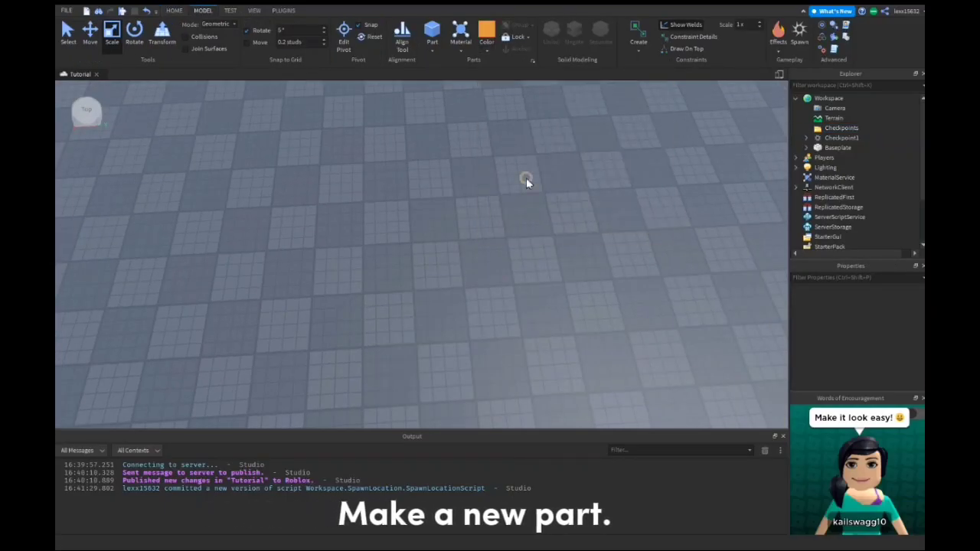
left_click(432, 32)
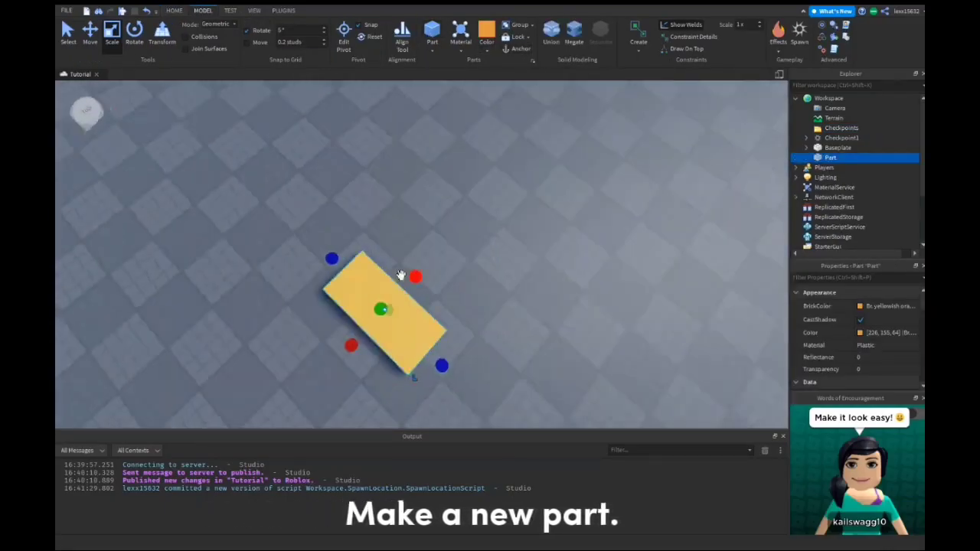
left_click_drag(429, 260, 464, 223)
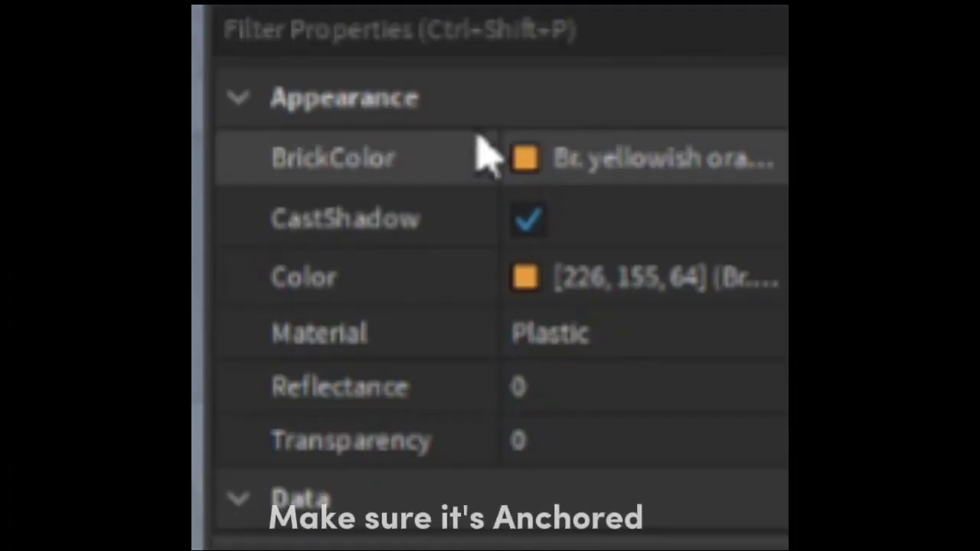
Filter the new part's properties for "An" and turn on Anchored.
left_click(839, 280)
type("Ab")
key("BackSpace")
type("n")
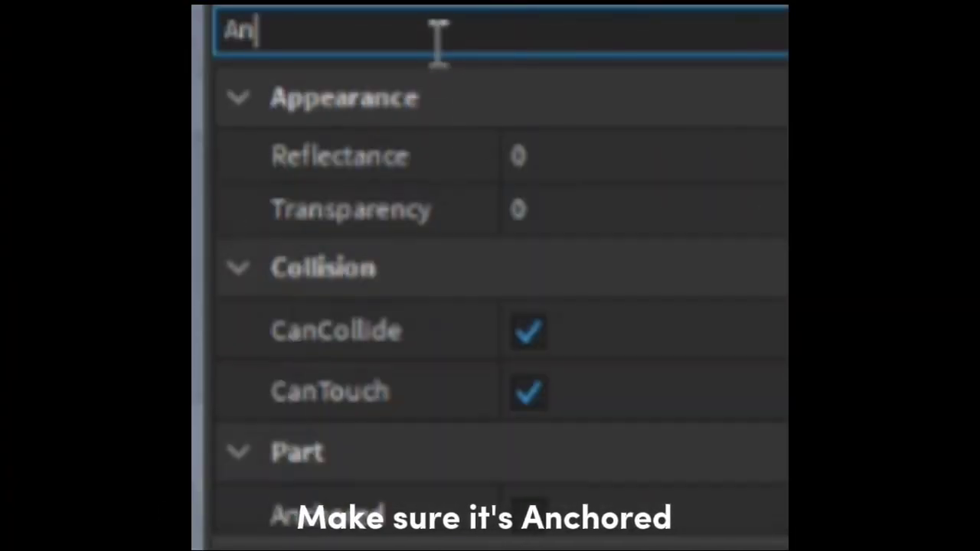
left_click(526, 513)
scroll(494, 436, "down", 1)
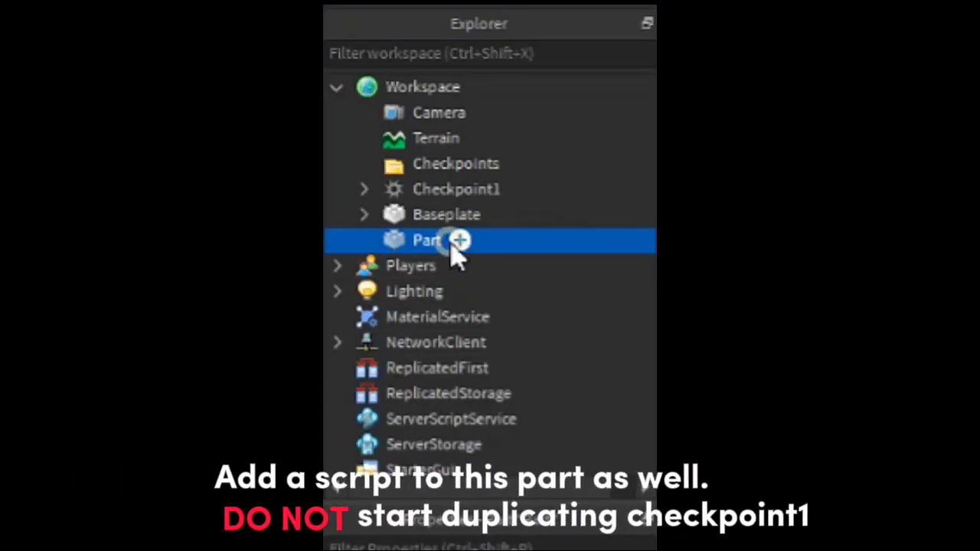
Insert a Script into the new part and rename the script CheckpointScript.
left_click(453, 243)
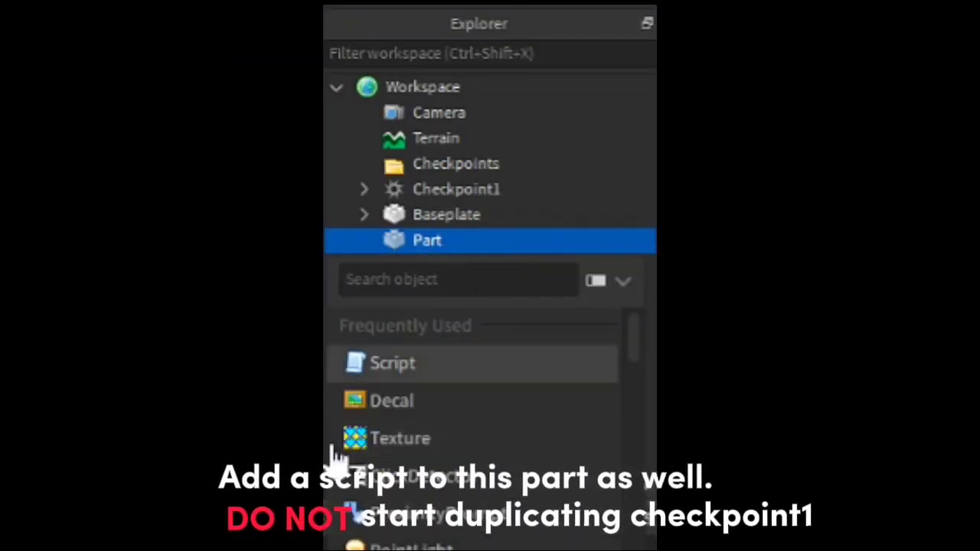
left_click(380, 370)
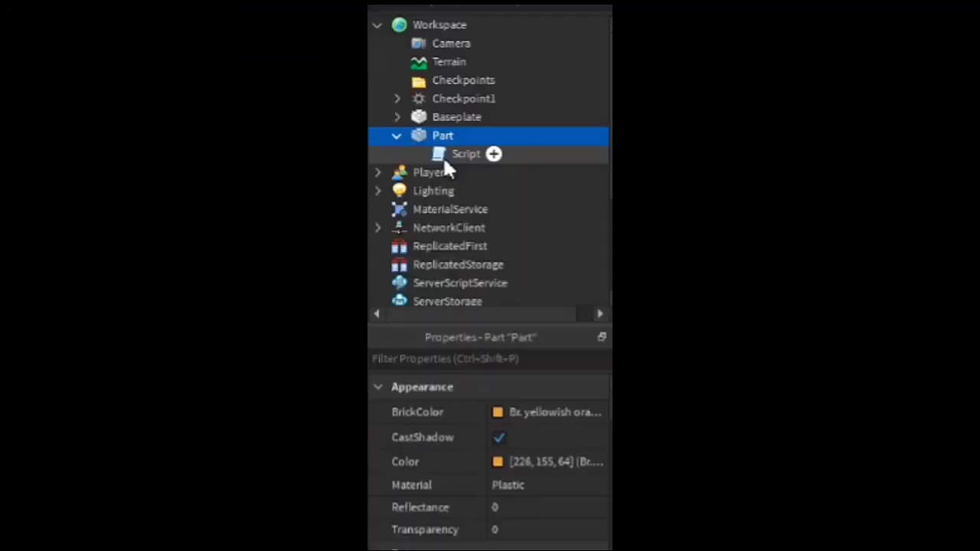
left_click(532, 476)
key("BackSpace")
type("CheckpointScript")
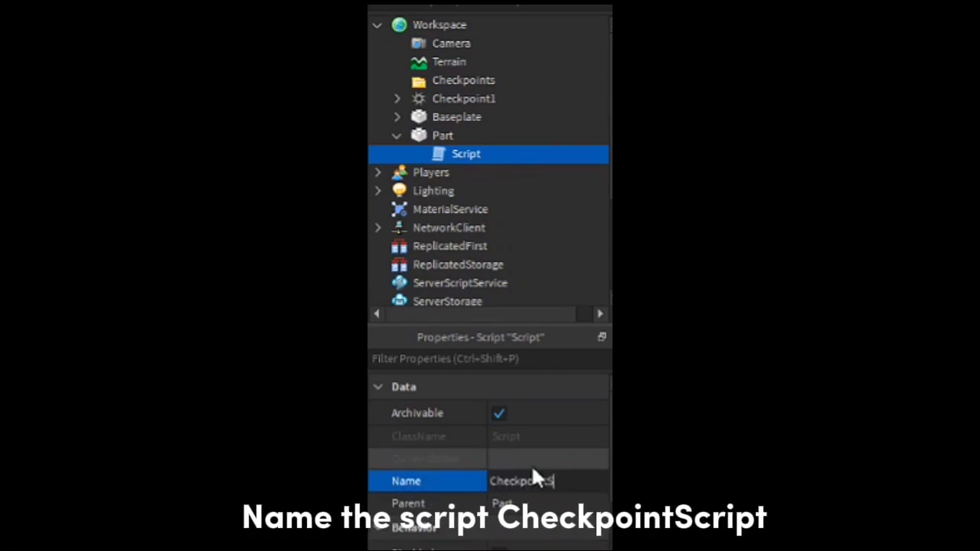
key("Return")
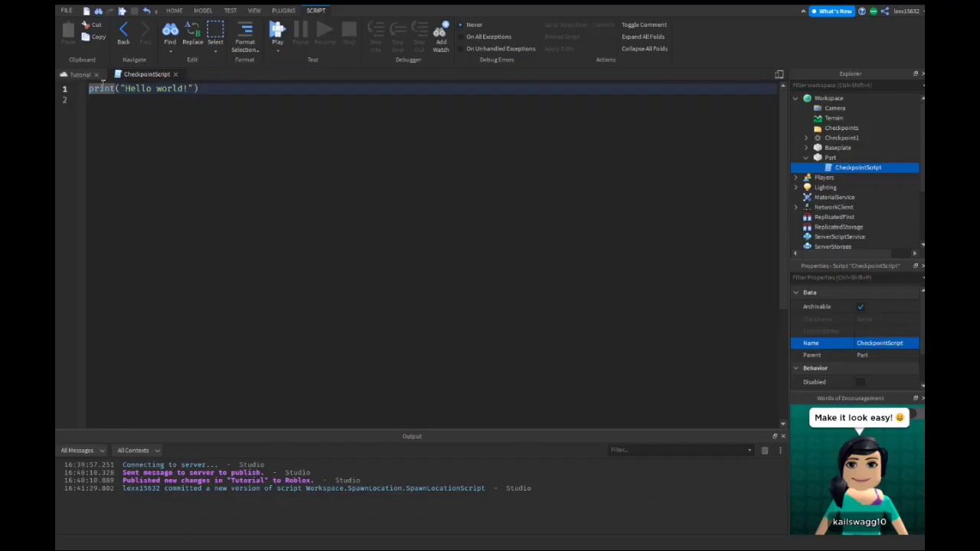
Replace the default code in CheckpointScript with the clipboard history entry starting "local Checkpoint = script.Parent".
key("ctrl+a")
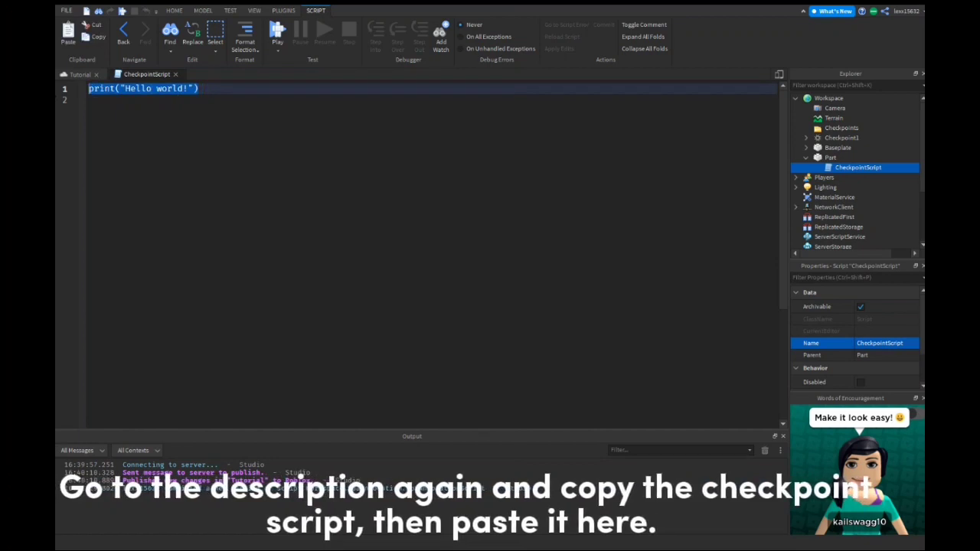
key("BackSpace")
key("super+v")
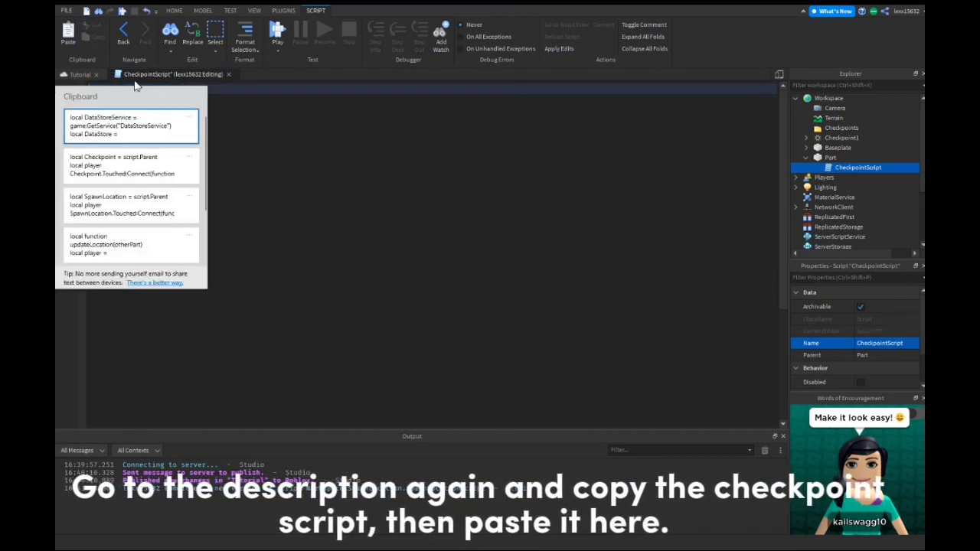
left_click(136, 179)
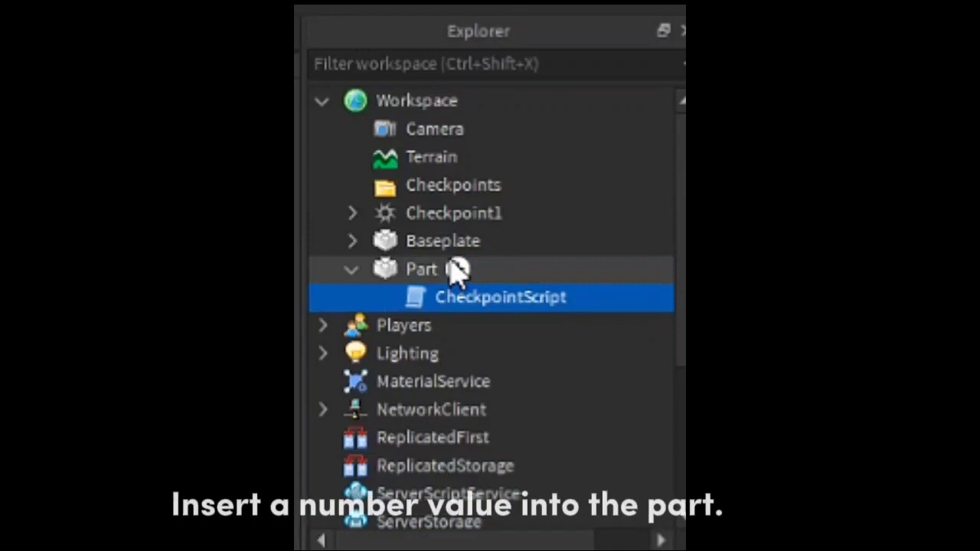
Insert a NumberValue named StageNum into the part and select it.
left_click(457, 269)
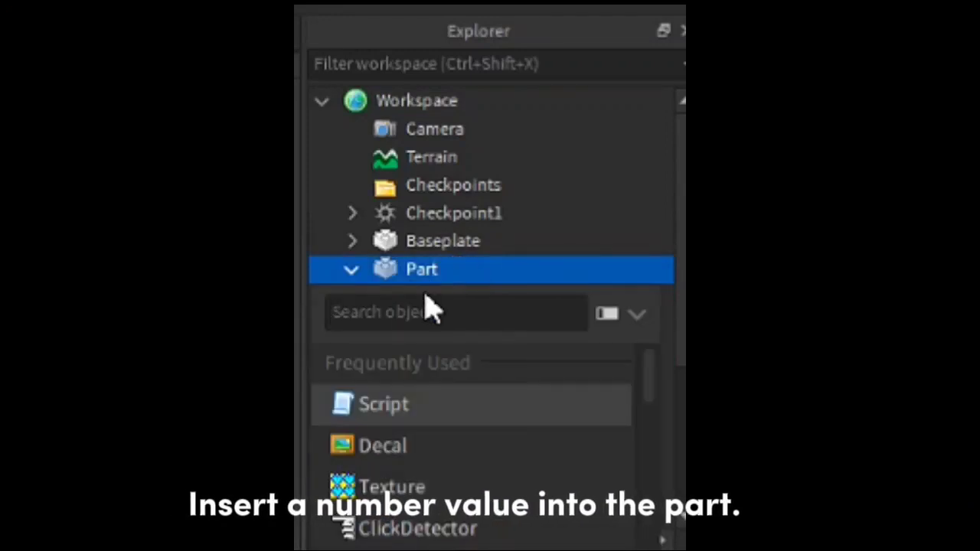
type("Nu")
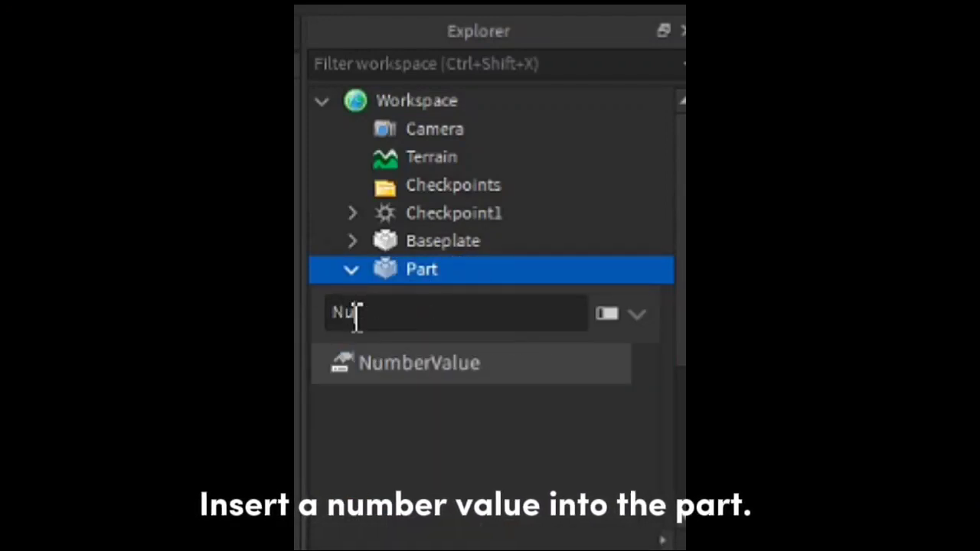
left_click(372, 364)
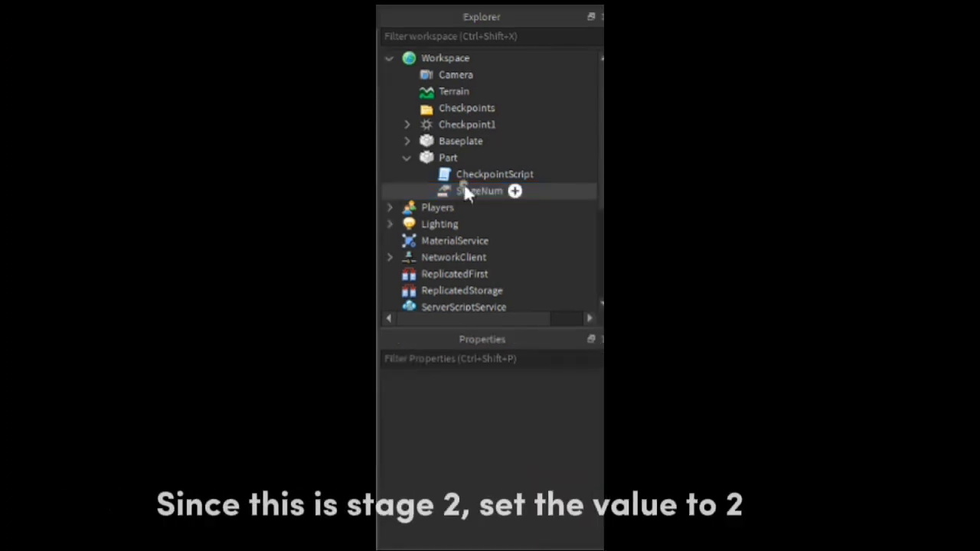
left_click(467, 185)
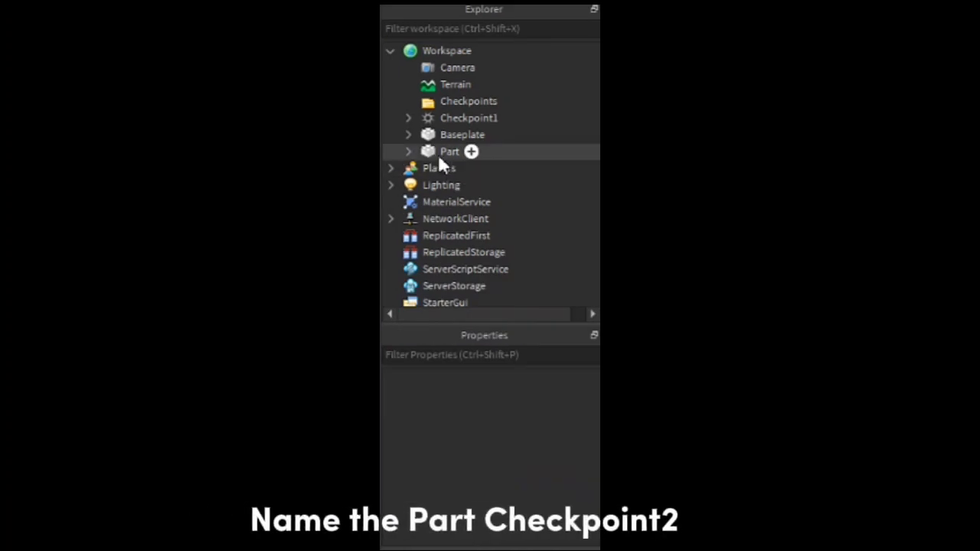
Rename the stage 2 part as Checkpoint2 and the last checkpoint part as Checkpoint5.
left_click(457, 155)
scroll(499, 526, "down", 1)
scroll(505, 520, "down", 2)
scroll(510, 533, "down", 2)
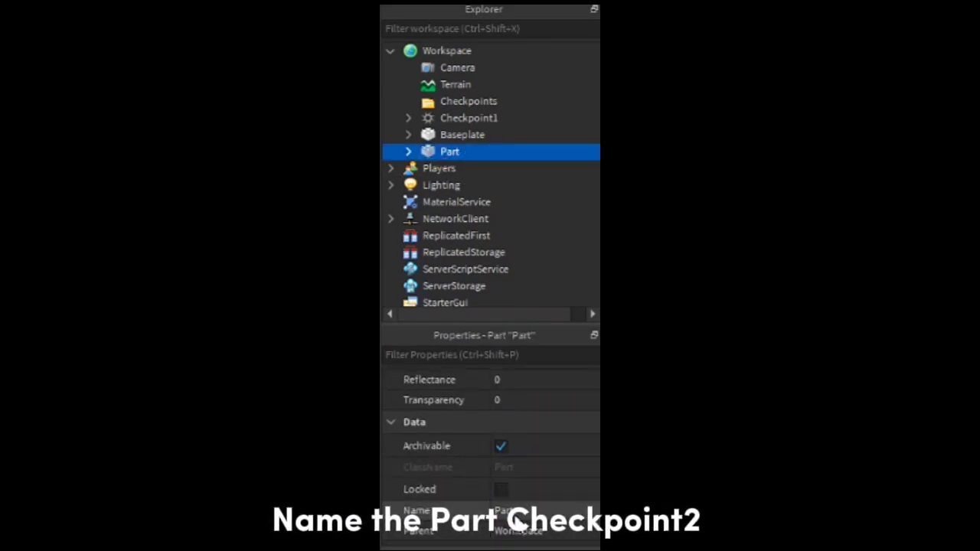
type("Checkpoint5")
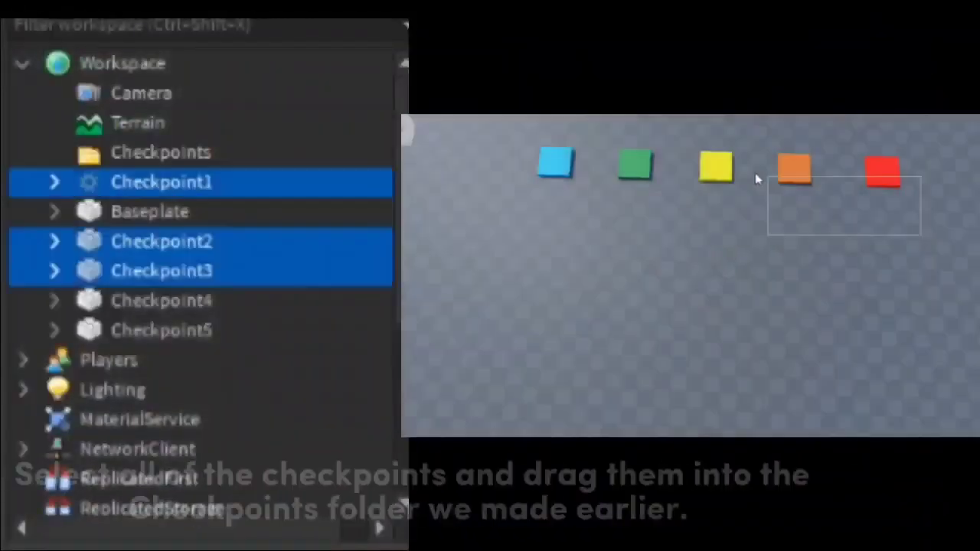
Select Checkpoint1 through Checkpoint5 together and move them into the Checkpoints folder, leaving the folder collapsed.
left_click_drag(755, 174, 483, 136)
left_click_drag(130, 324, 191, 153)
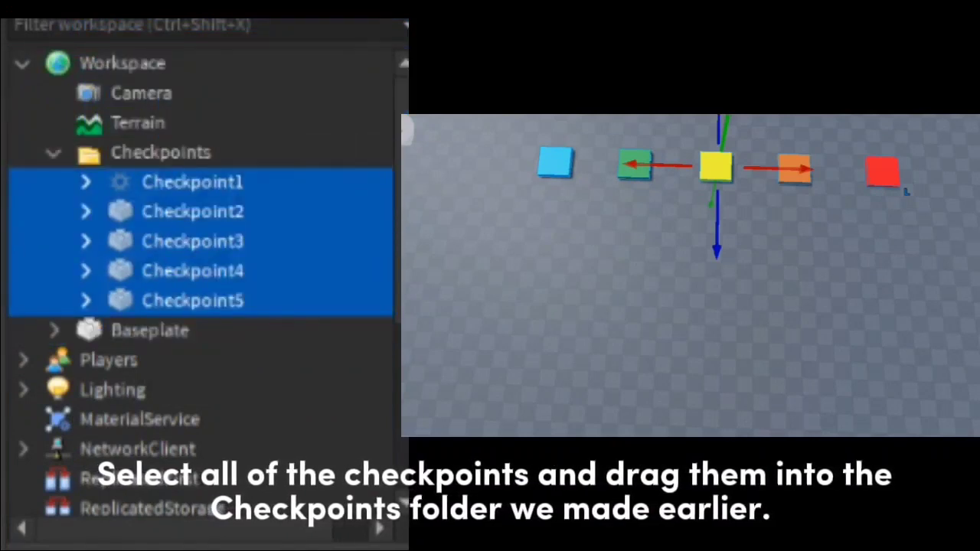
left_click(48, 258)
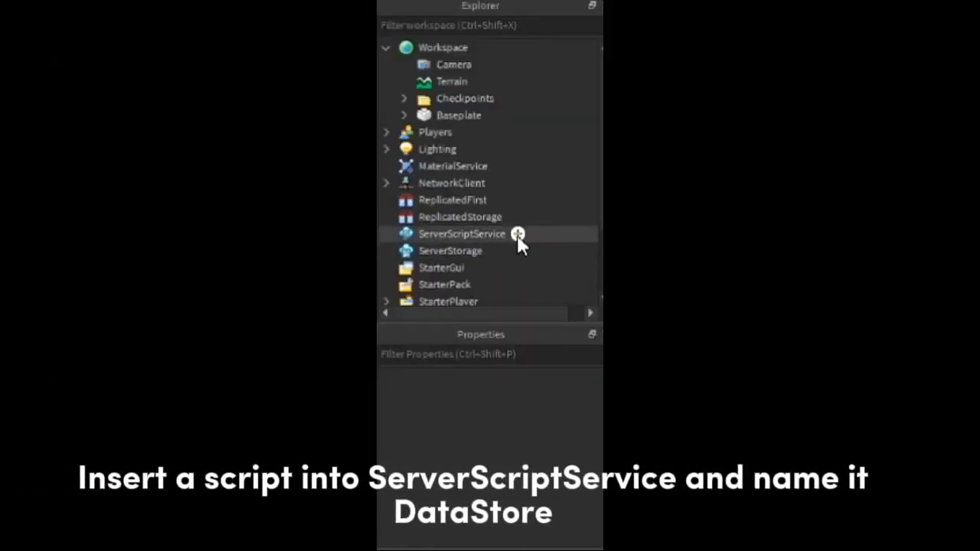
Insert a Script into ServerScriptService and name it DataStore.
left_click(517, 234)
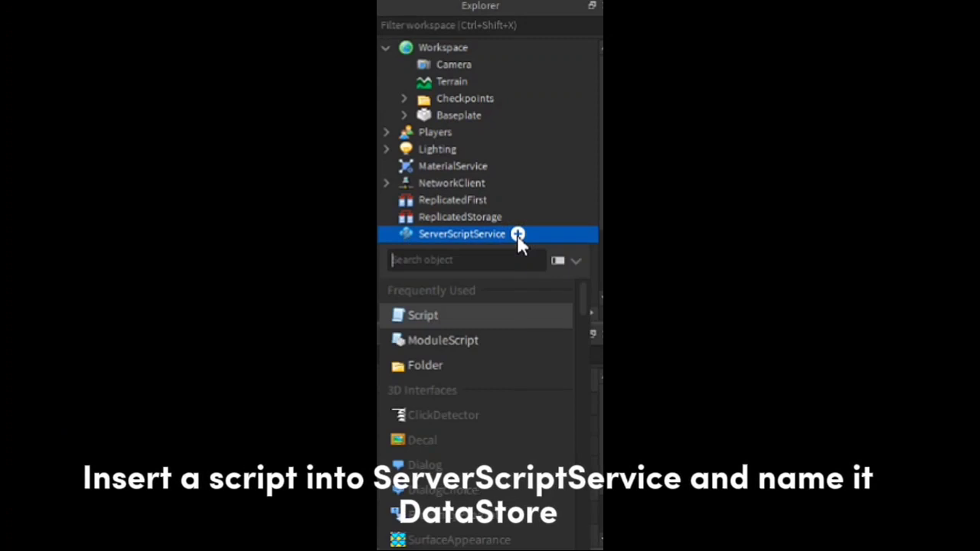
left_click(442, 315)
left_click(438, 251)
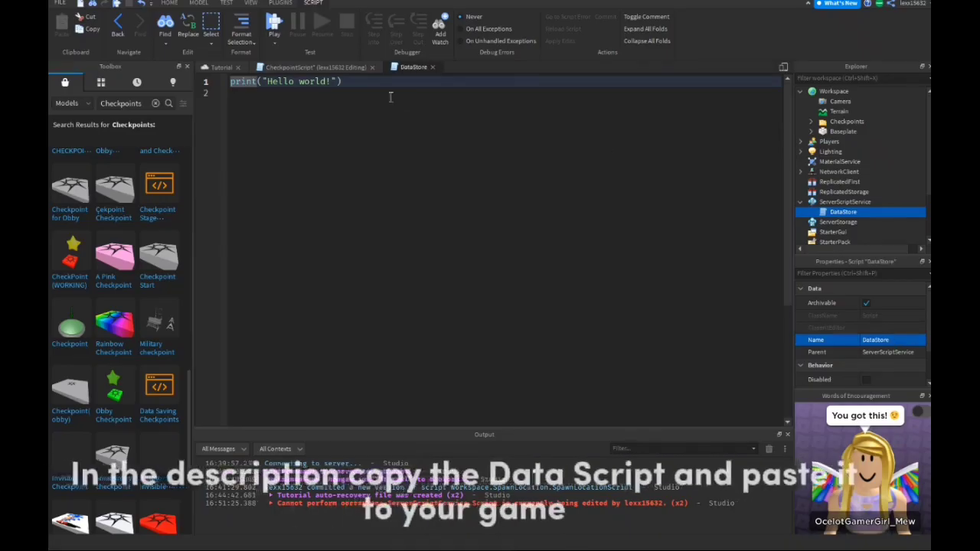
Replace the default code in the DataStore script with the clipboard history entry starting "local DataStoreService = game:GetService("DataStoreService")".
left_click_drag(341, 81, 229, 82)
key("super+v")
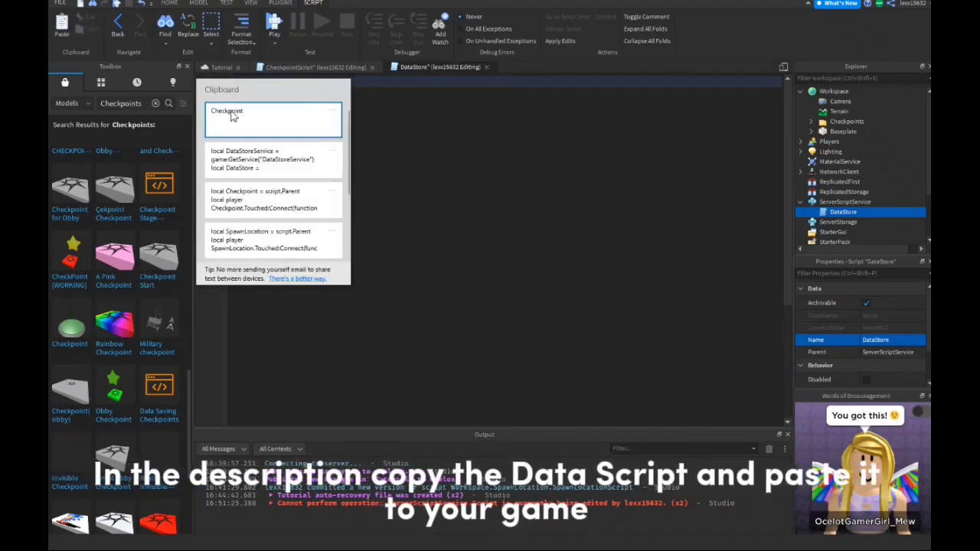
left_click(235, 170)
scroll(597, 246, "up", 12)
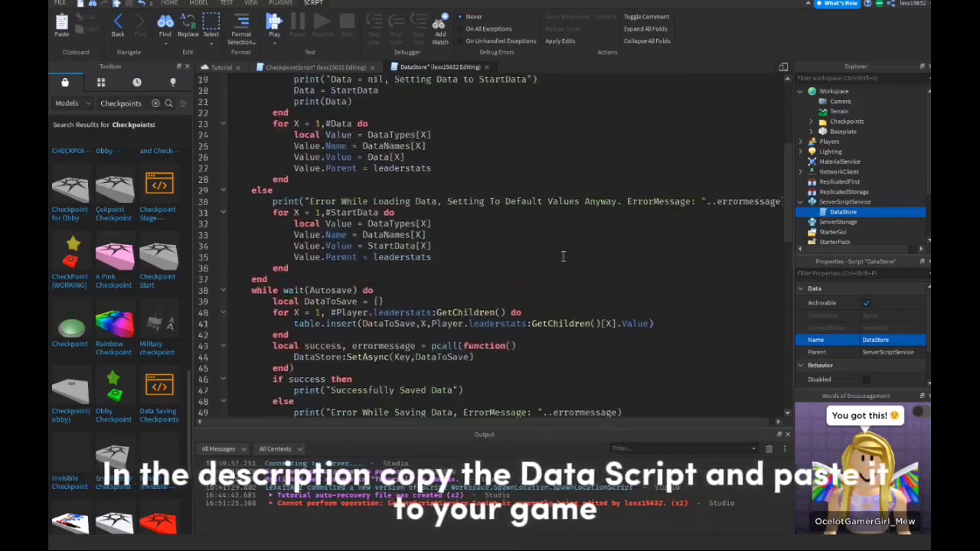
scroll(597, 247, "up", 1)
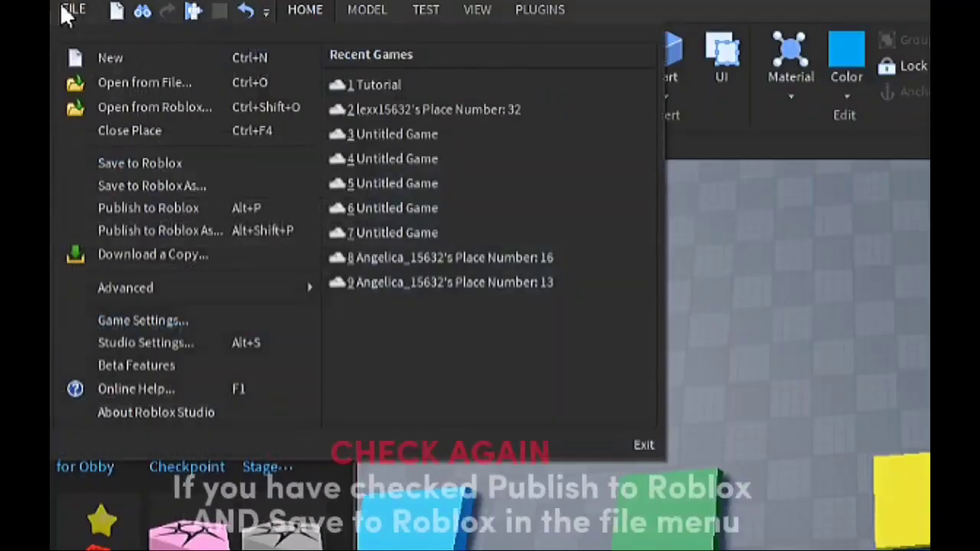
Publish the place to Roblox and save it to Roblox.
left_click(159, 211)
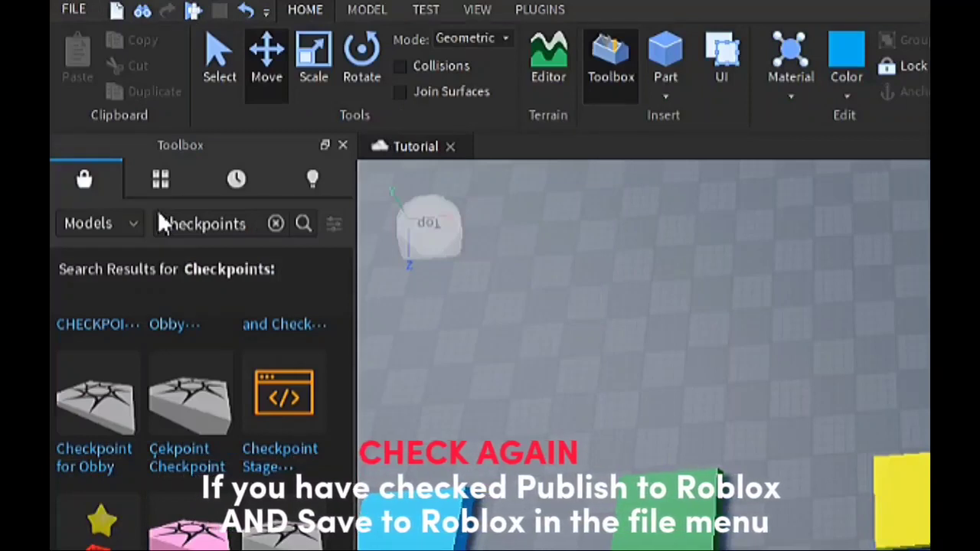
left_click(74, 9)
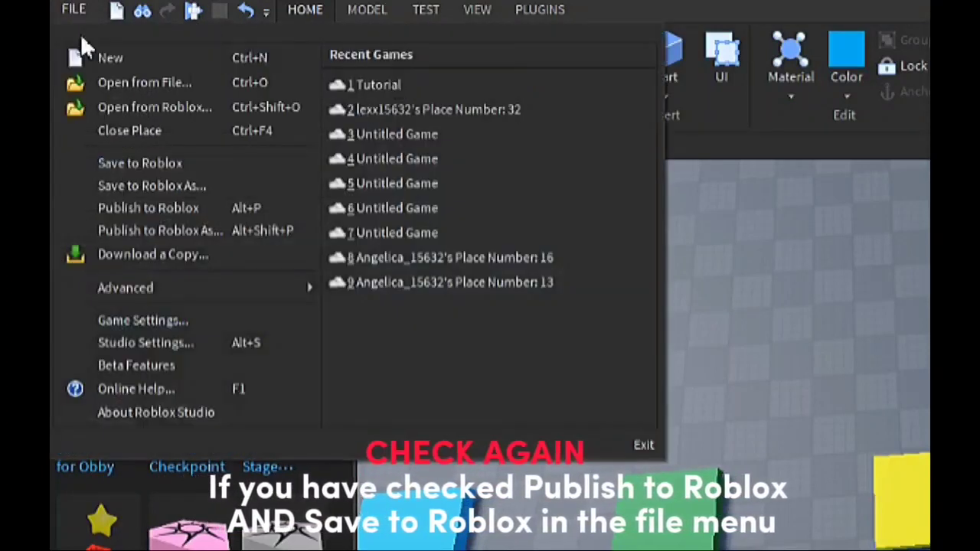
left_click(142, 162)
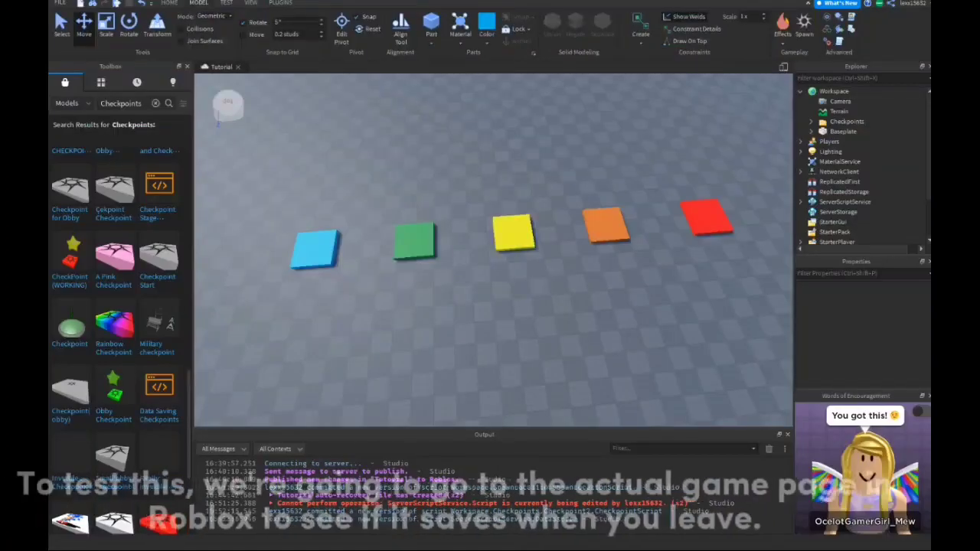
Switch to the Roblox website in the browser and open the Tutorial start place from the Create page's experiences.
right_click_drag(567, 321, 597, 328)
scroll(589, 326, "up", 3)
key("super")
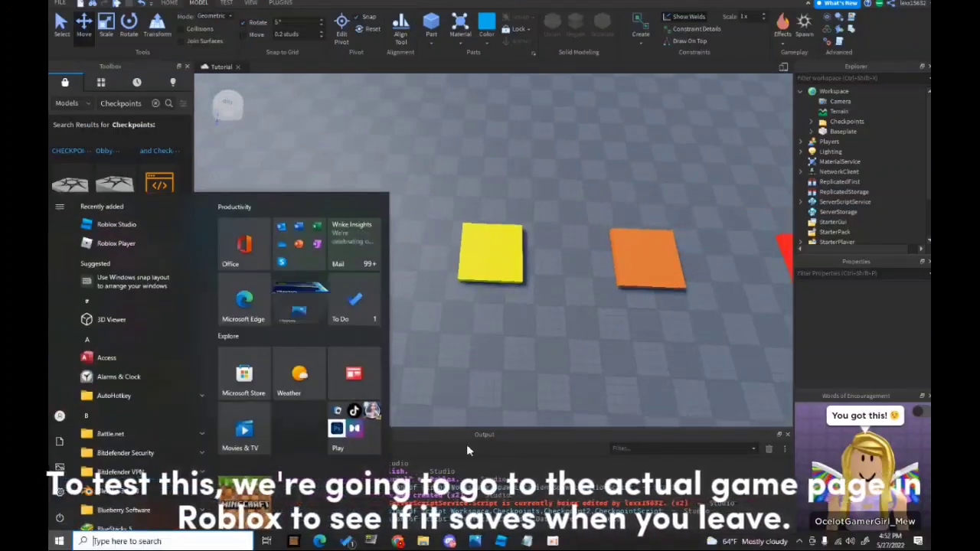
left_click(444, 519)
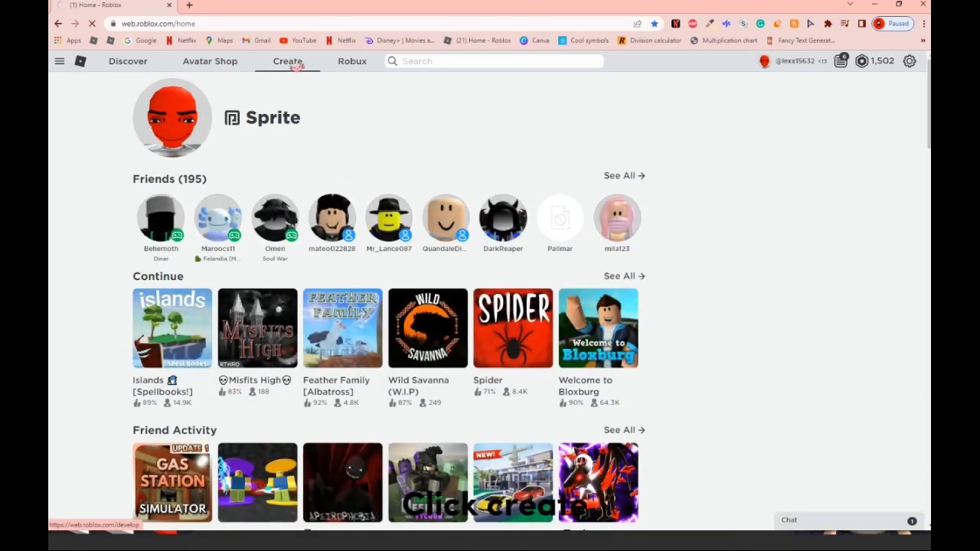
left_click(296, 65)
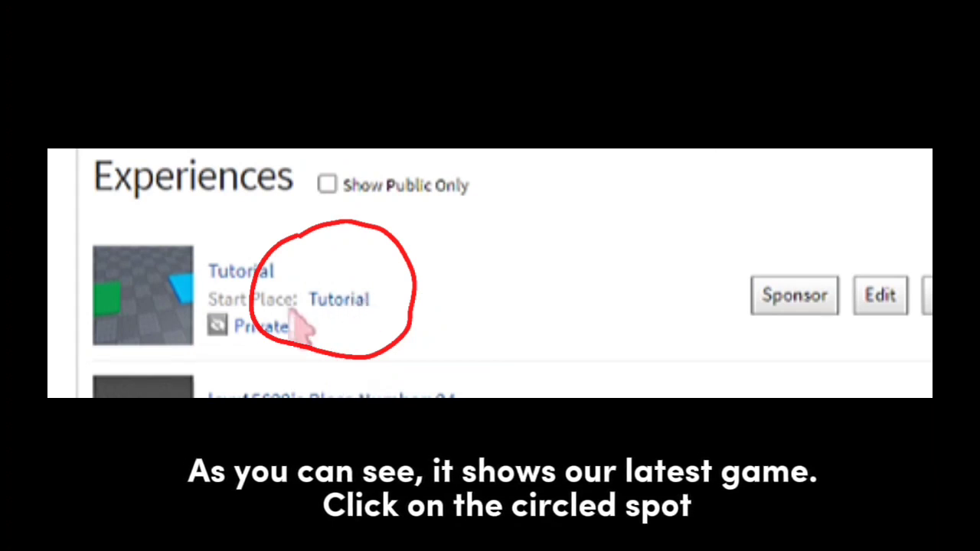
left_click(338, 300)
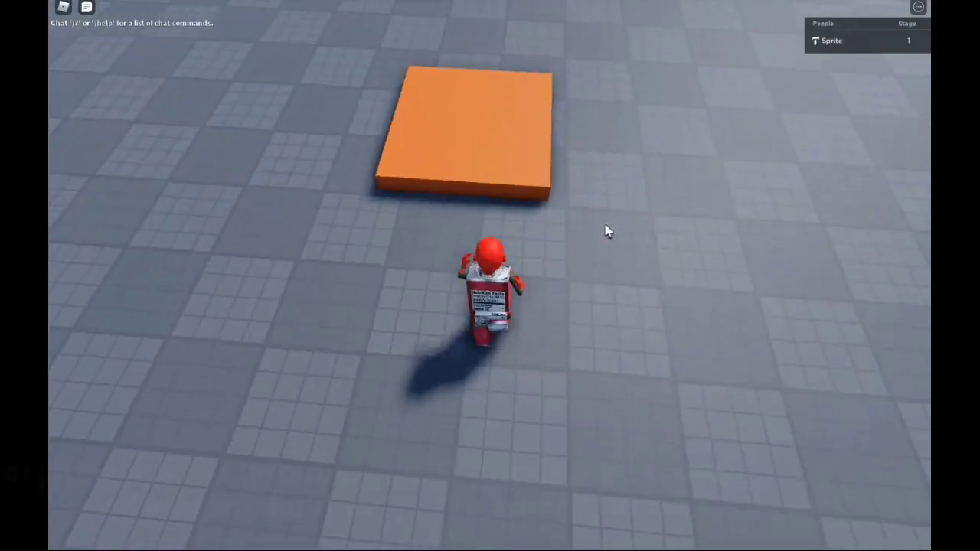
Walk the character onto the orange checkpoint in the running game and reset the character to test the respawn.
key("w")
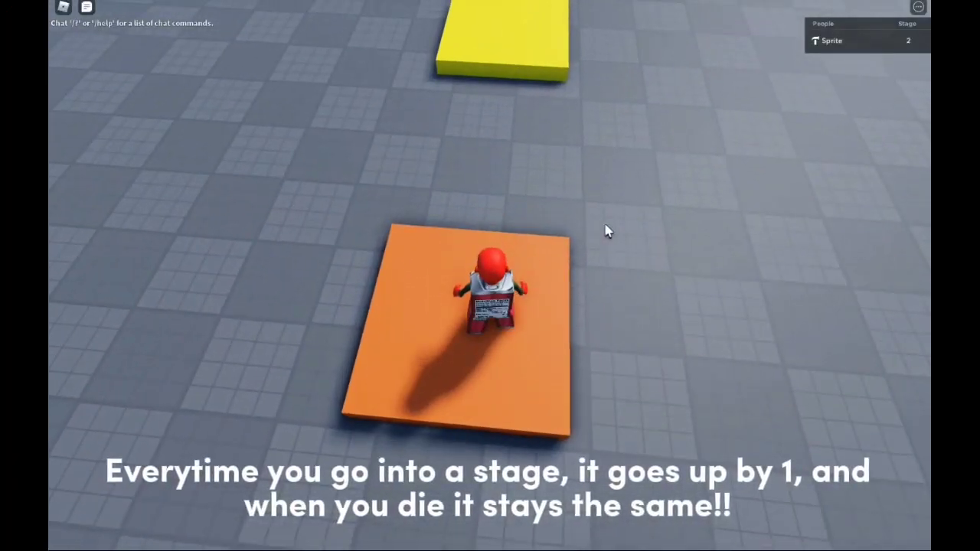
key("Escape")
key("r")
key("Return")
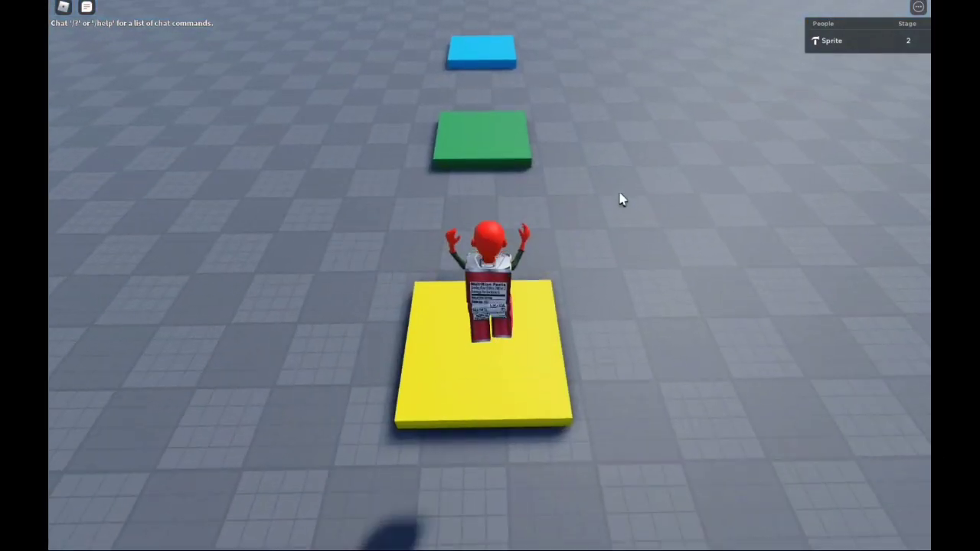
Leave the game from the yellow checkpoint and rejoin it from the Tutorial page to test stage saving.
key("Escape")
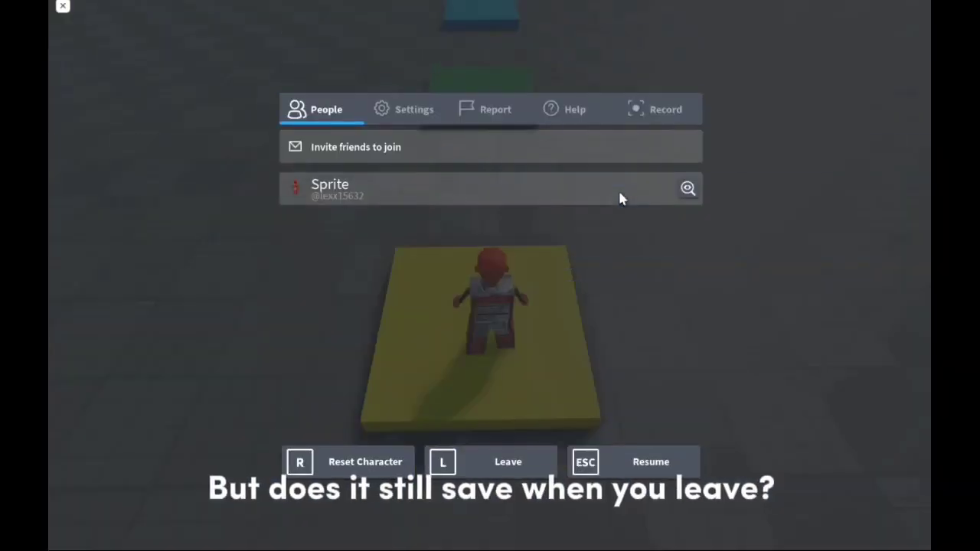
key("l")
key("Return")
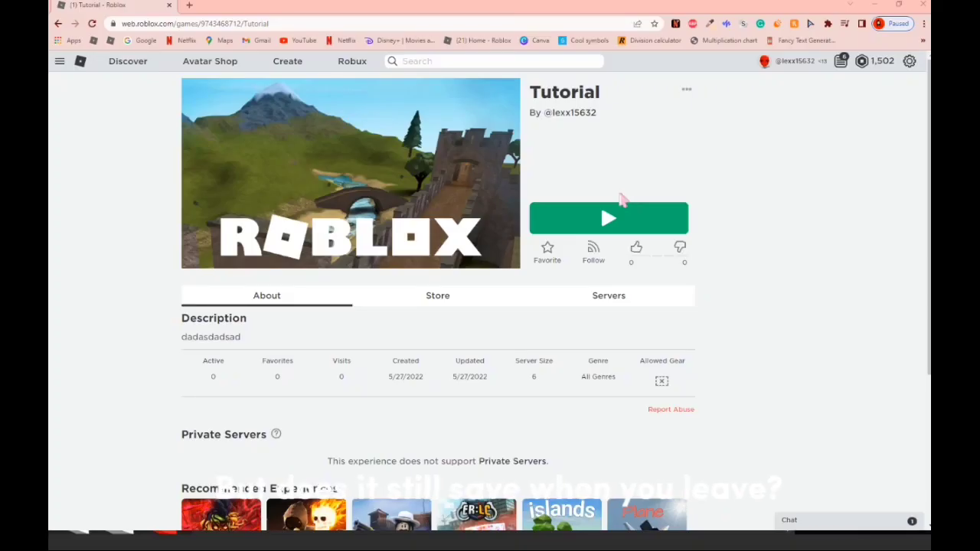
left_click(606, 221)
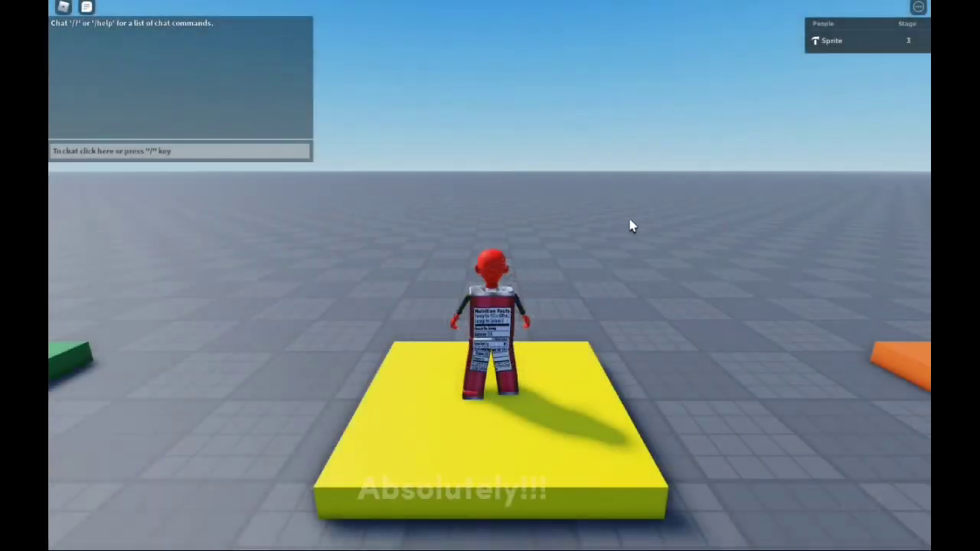
Test the saved checkpoint by walking off the yellow part, resetting the character and moving around after the respawn.
mouse_move(597, 225)
right_mouse_down()
mouse_move(528, 228)
mouse_move(587, 239)
right_mouse_up()
key("w")
key("Escape")
key("r")
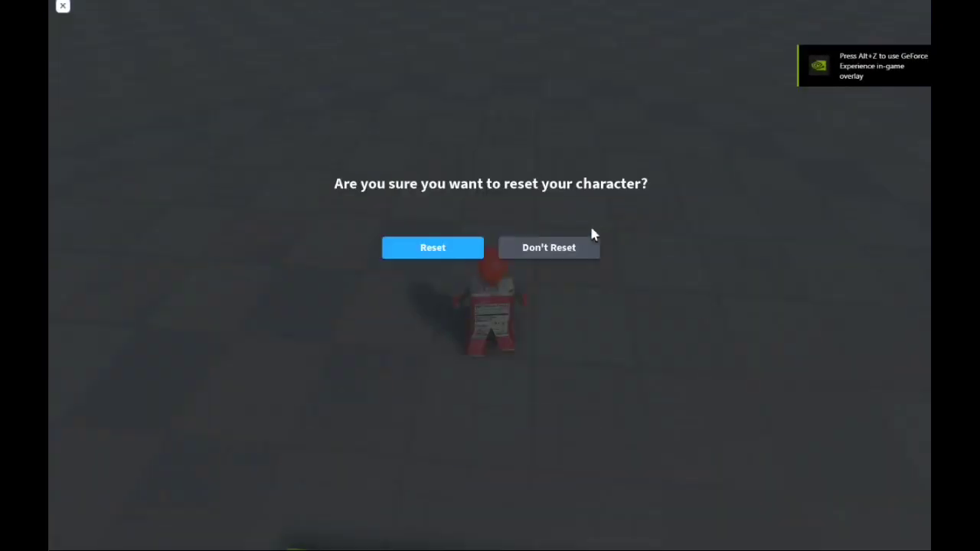
key("Return")
right_click_drag(487, 220, 484, 221)
key("w")
key("space")
key("s")
key("w")
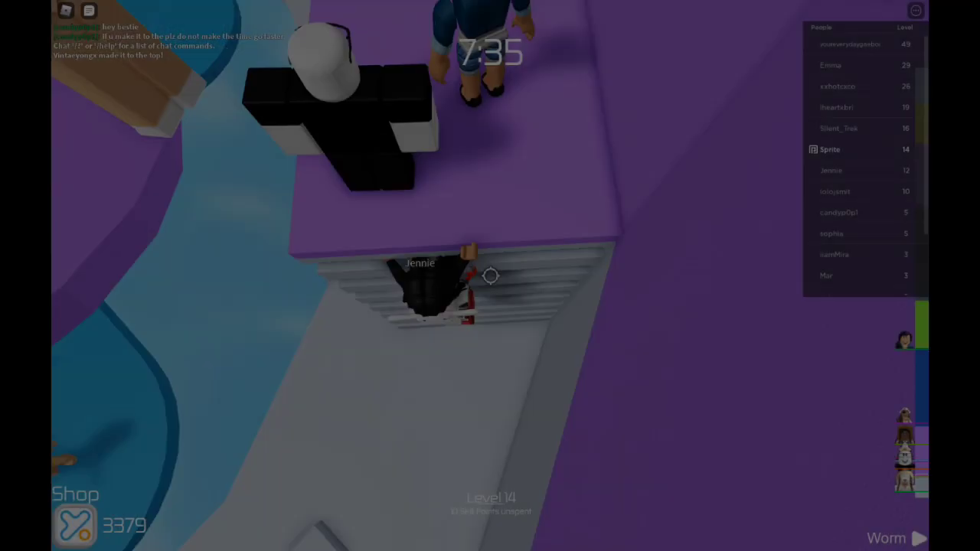
key("w")
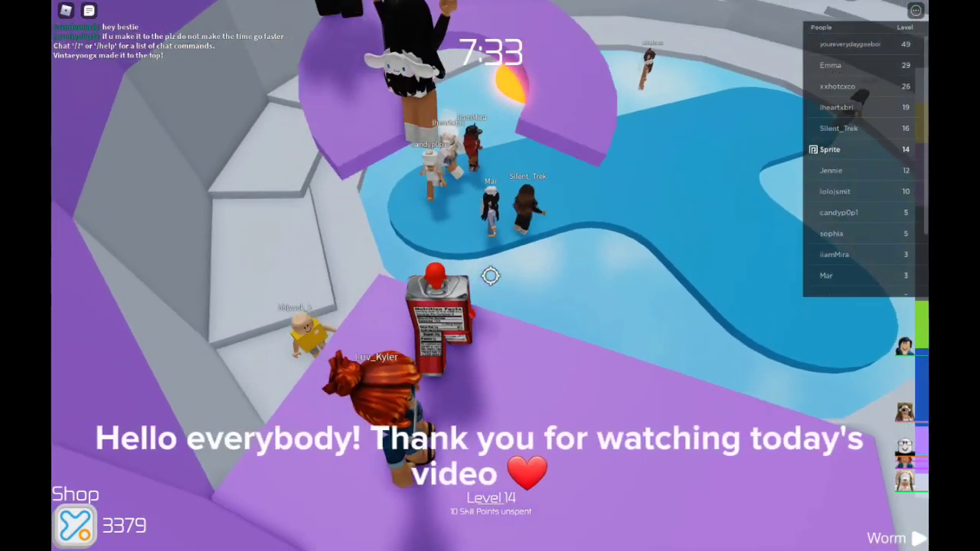
key("w")
key("space")
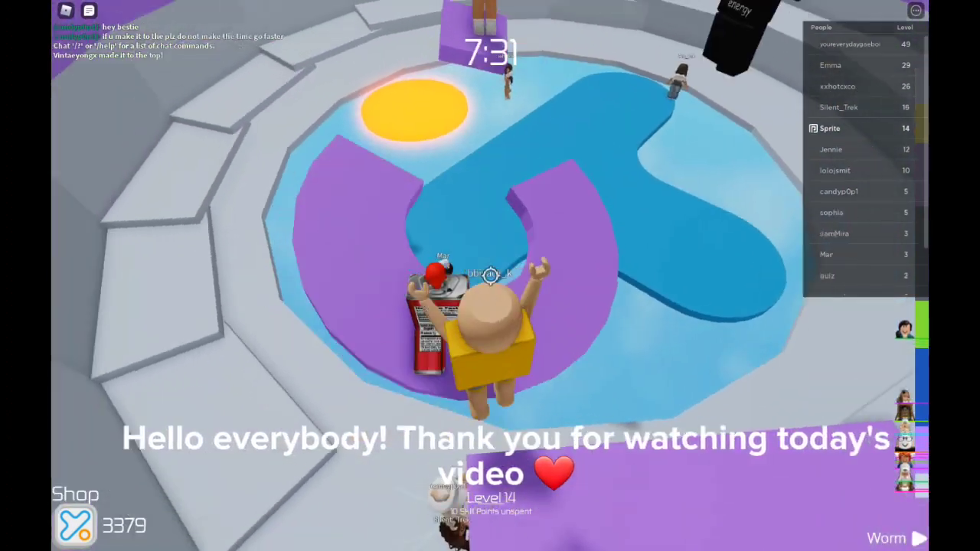
key("w")
key("space")
key("space")
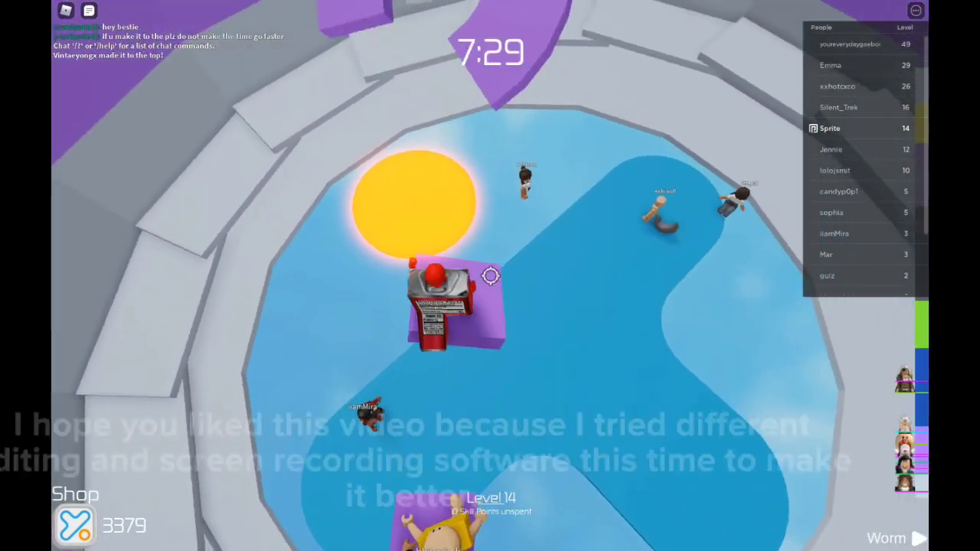
key("w")
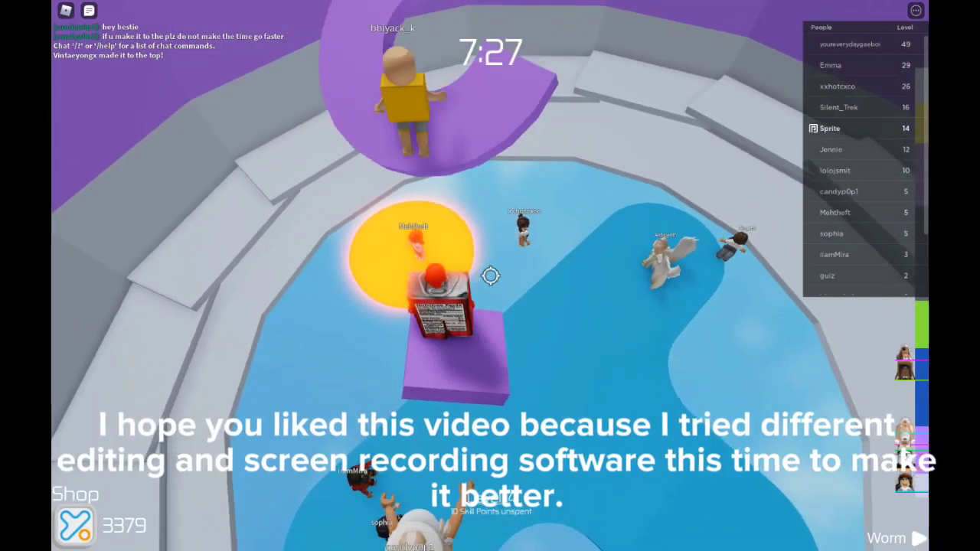
key("w")
key("space")
key("space")
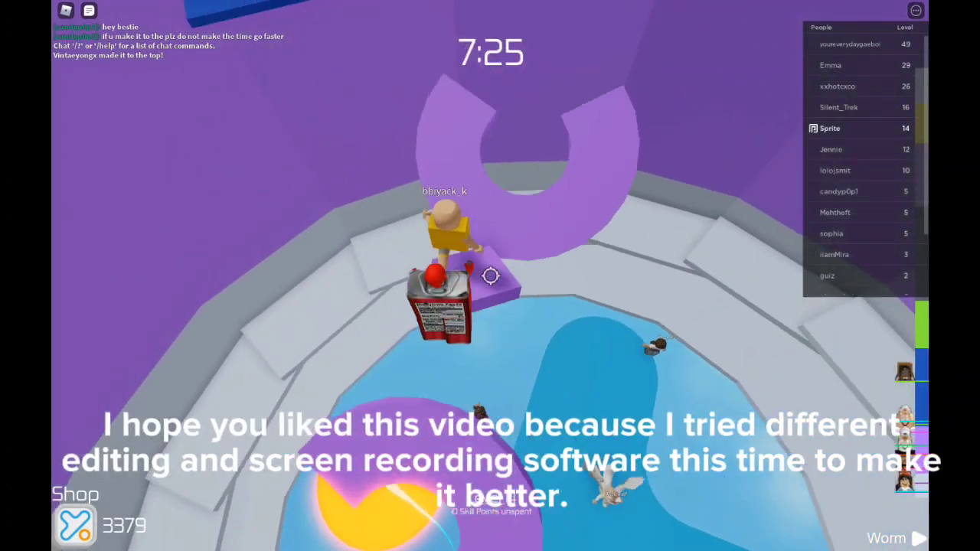
key("w")
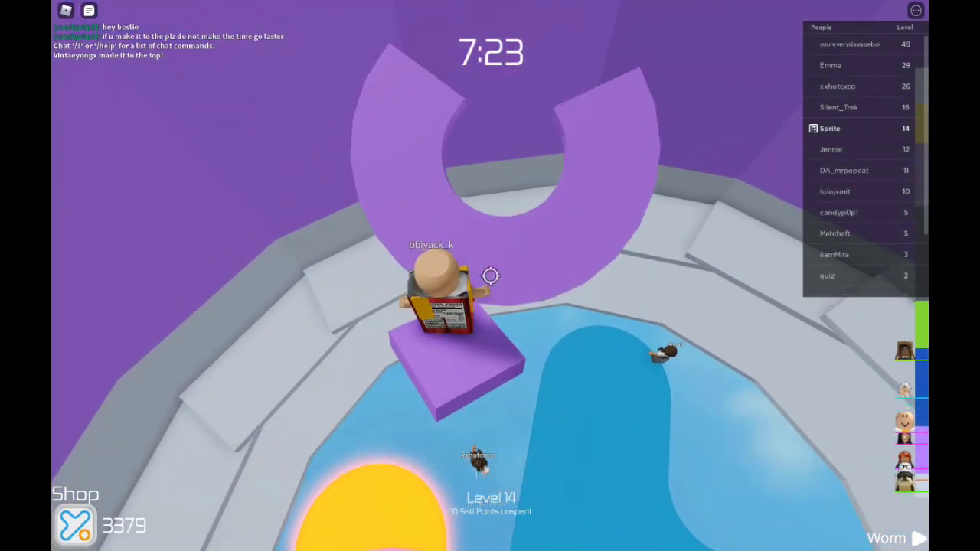
key("w")
key("space")
key("space")
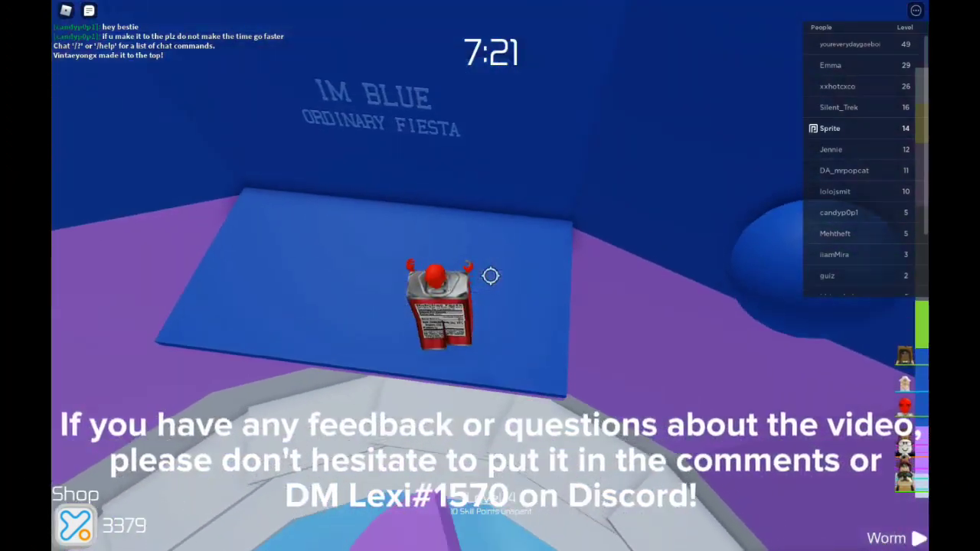
key("w")
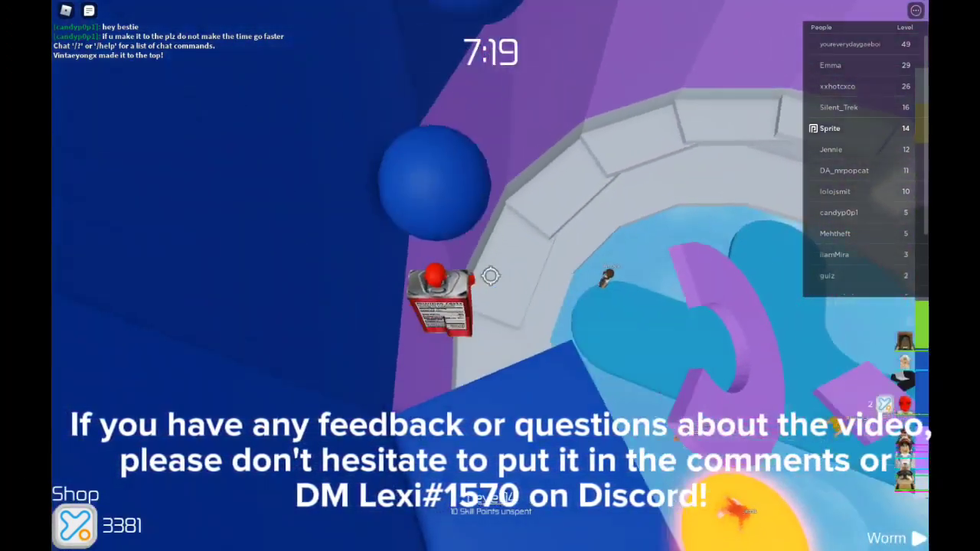